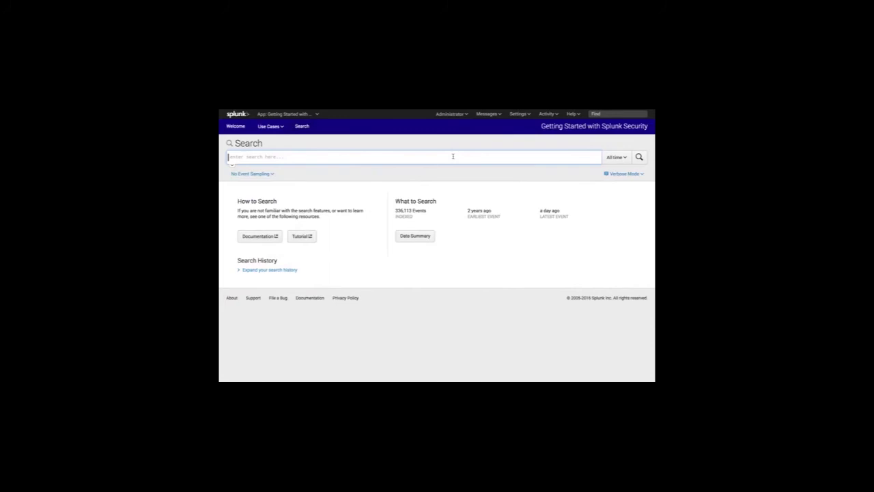
- Search All time for 'fail* password', returning 2,550 logon-failure events
text(fail)
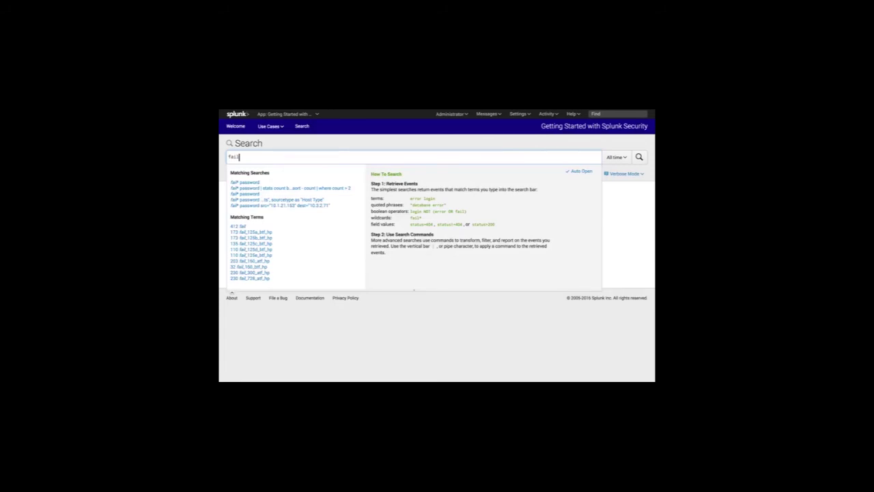
text(*)
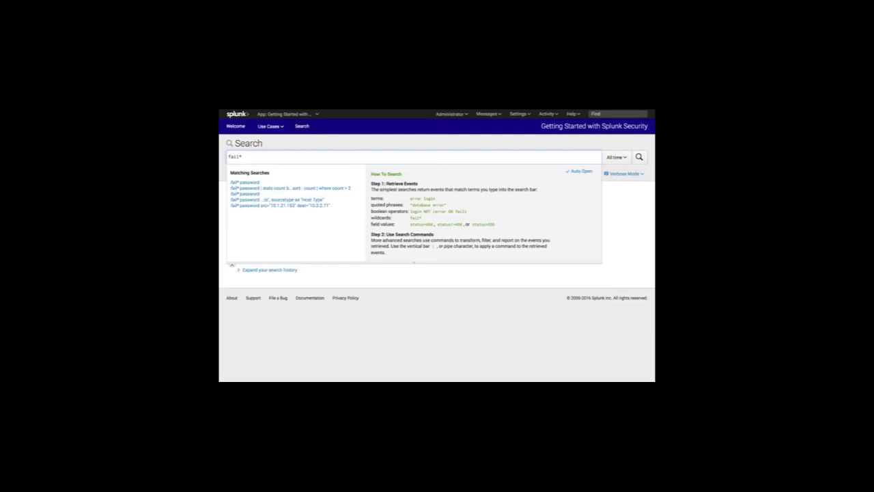
text( pass)
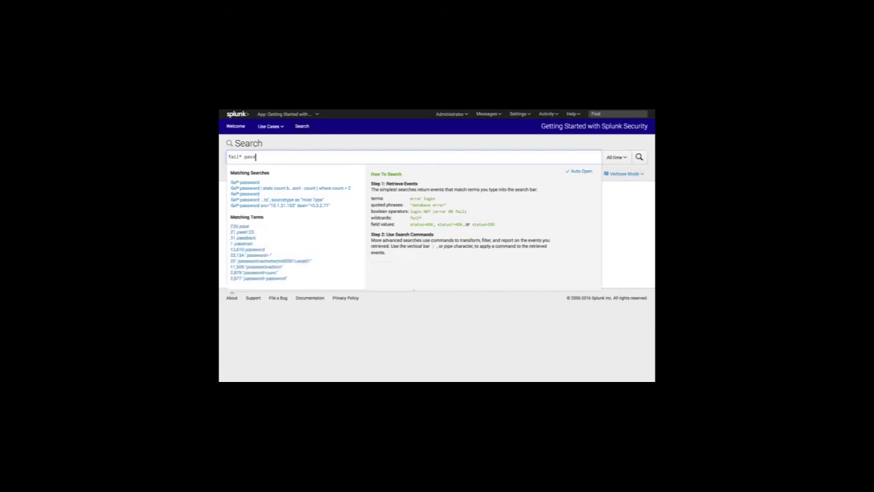
text(word)
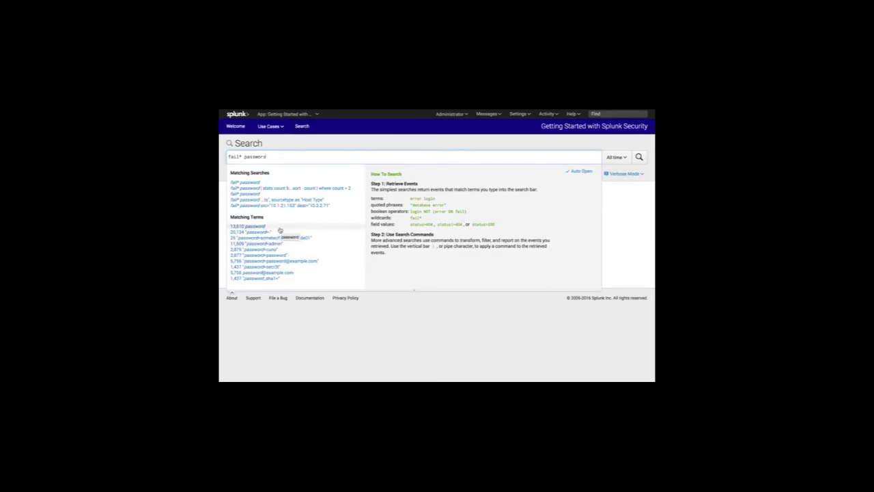
key(Escape)
key(Return)
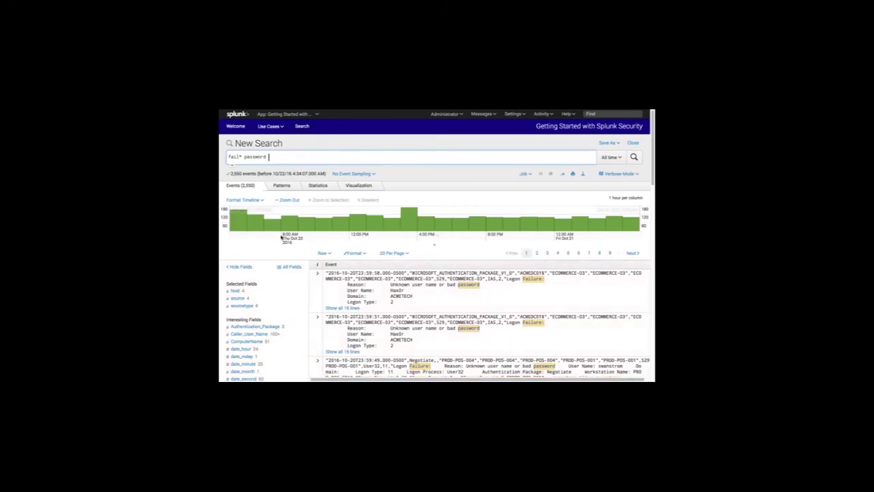
- Show the sourcetype value breakdown, led by windows_auth (2,403) and linux_secure (140)
click(253, 307)
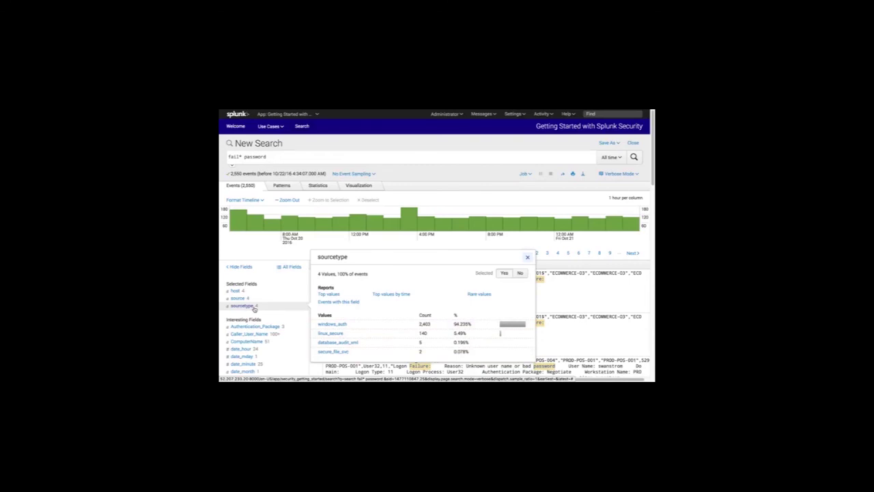
- Close the sourcetype summary and add dest to the selected fields
click(254, 310)
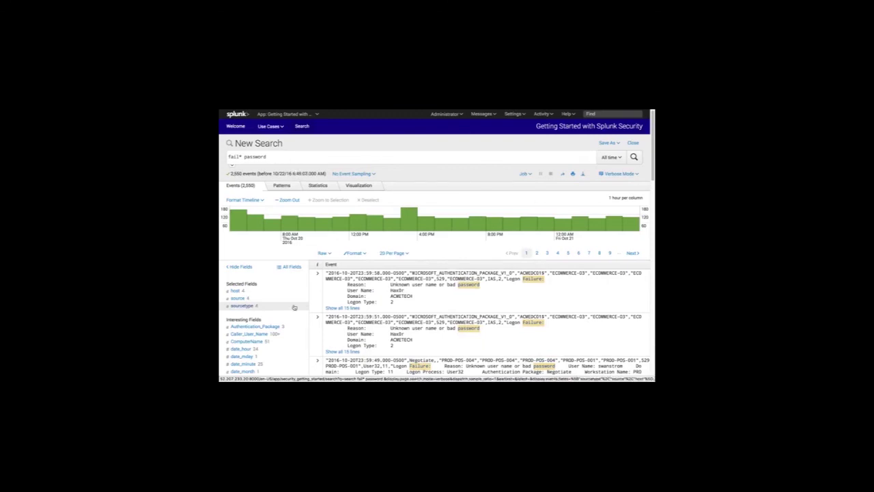
scroll(294, 307, down, 3)
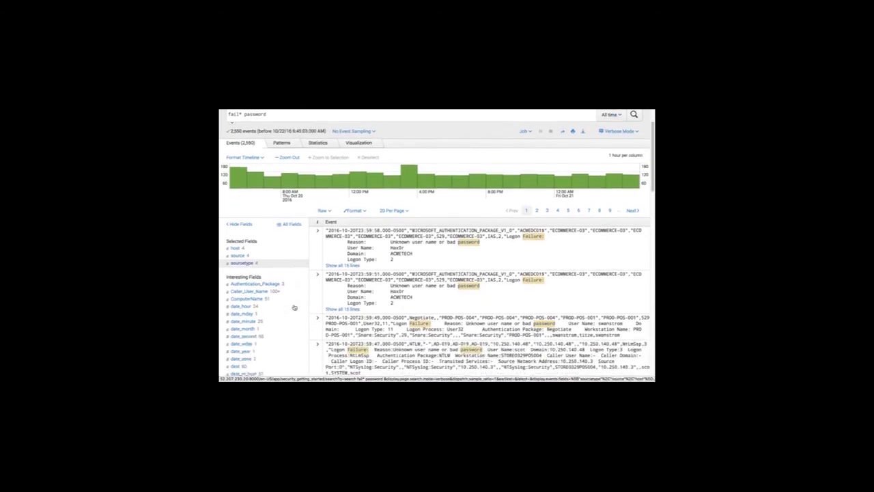
click(293, 313)
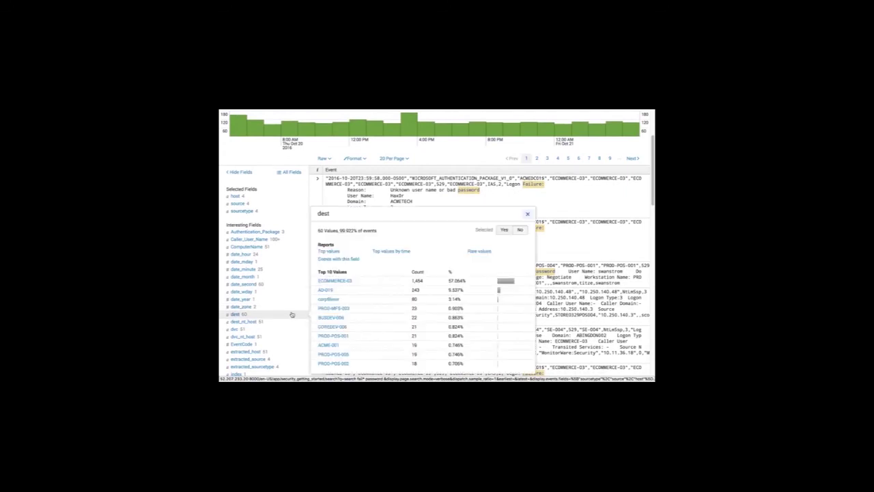
click(505, 231)
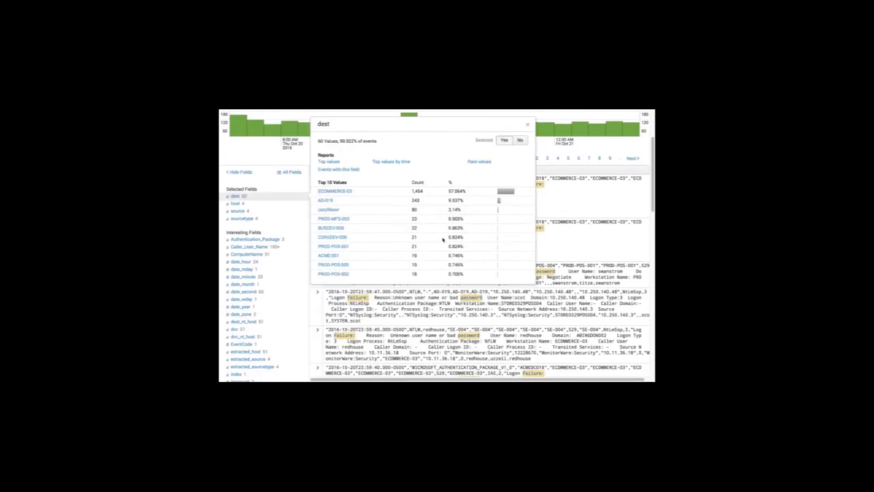
- Add src and user to the selected fields alongside dest, host, source and sourcetype
scroll(408, 247, down, 5)
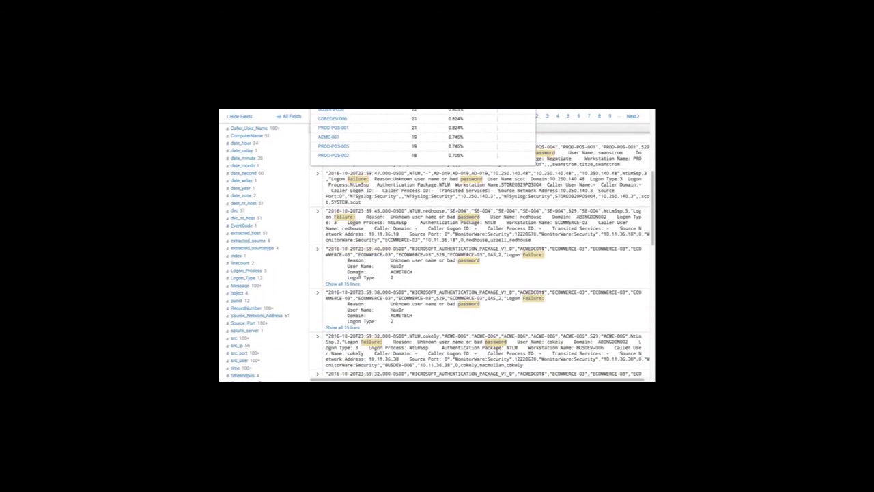
click(288, 337)
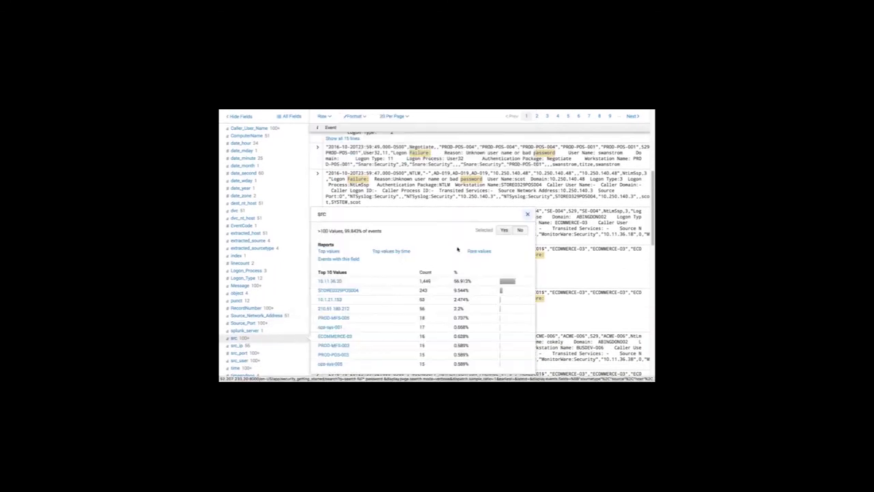
scroll(504, 234, down, 5)
scroll(503, 233, down, 2)
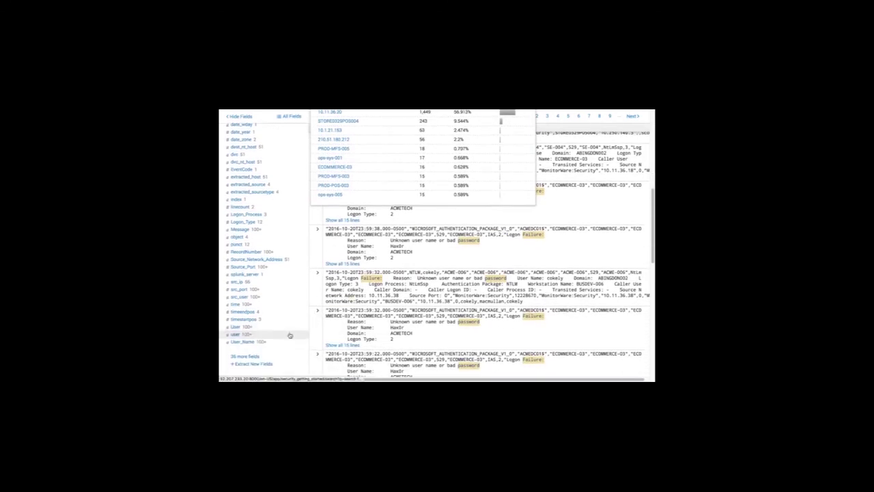
click(289, 336)
scroll(499, 234, up, 2)
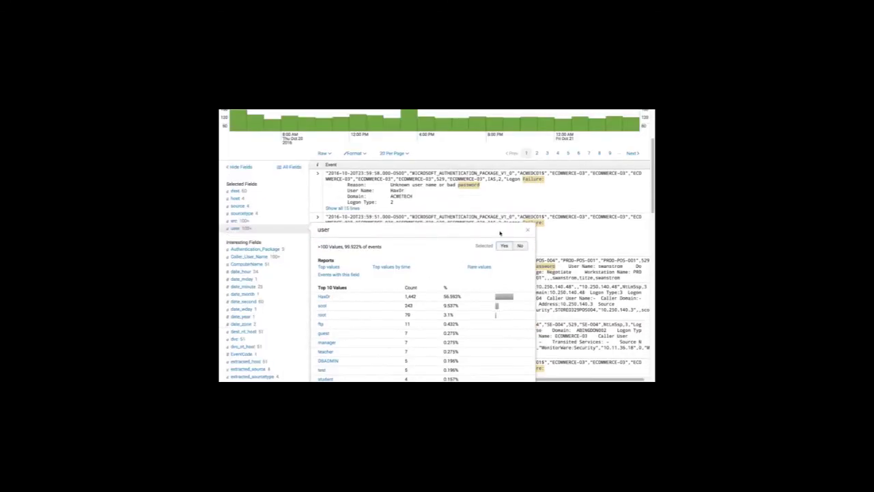
scroll(499, 234, up, 4)
click(288, 296)
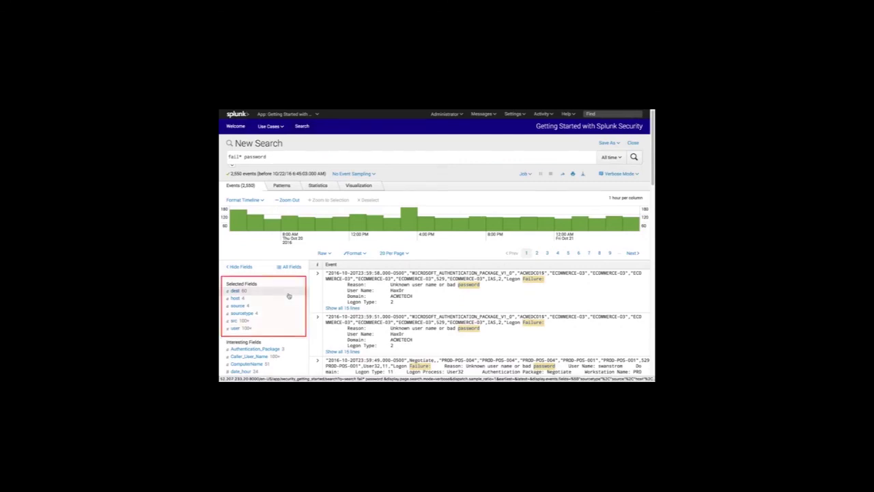
click(288, 296)
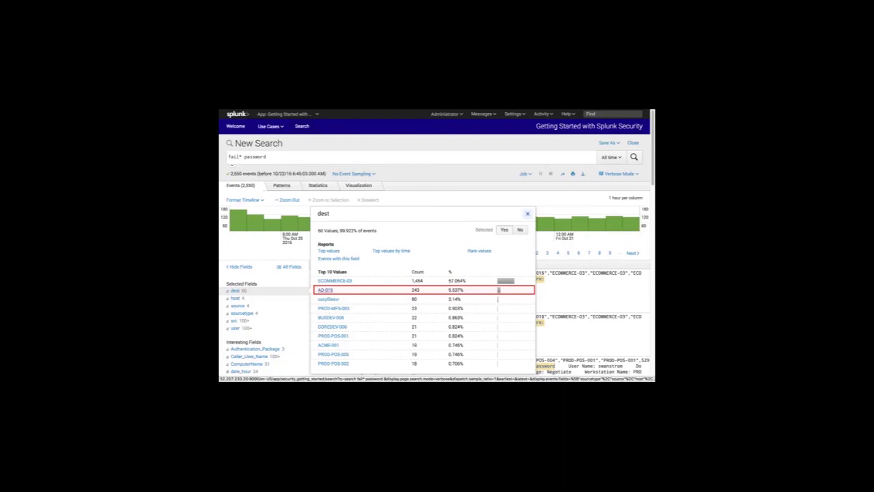
click(301, 320)
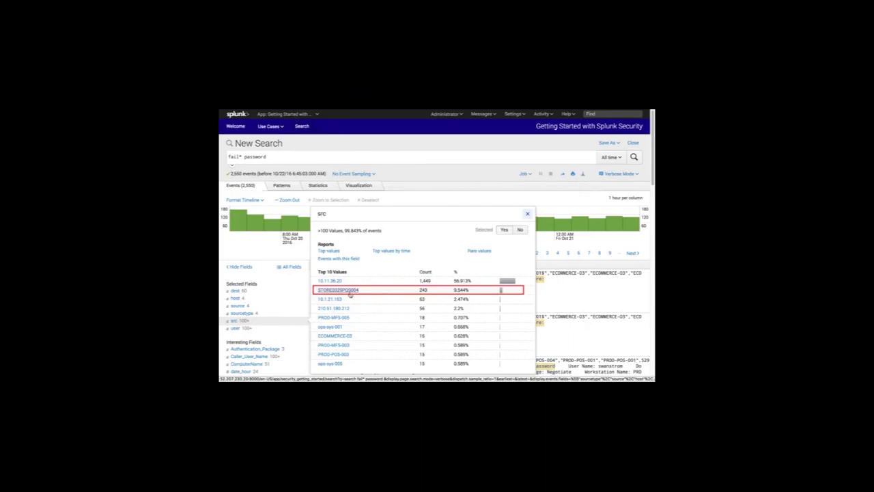
click(279, 328)
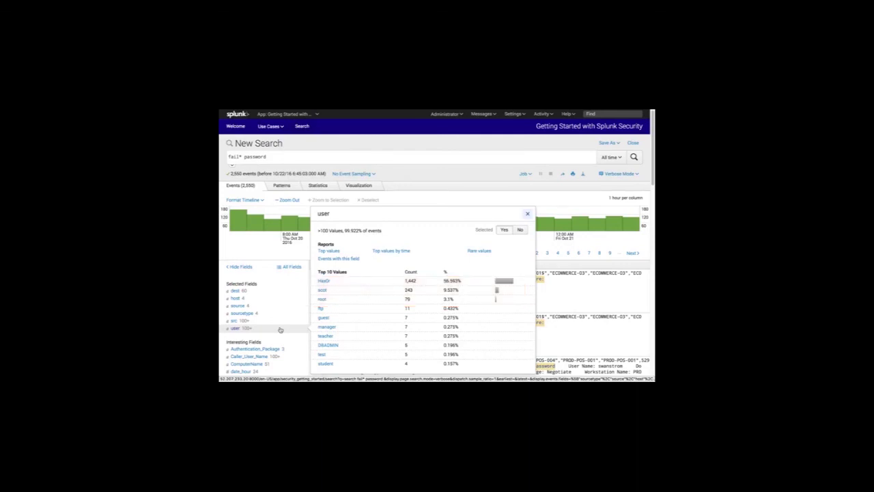
click(280, 329)
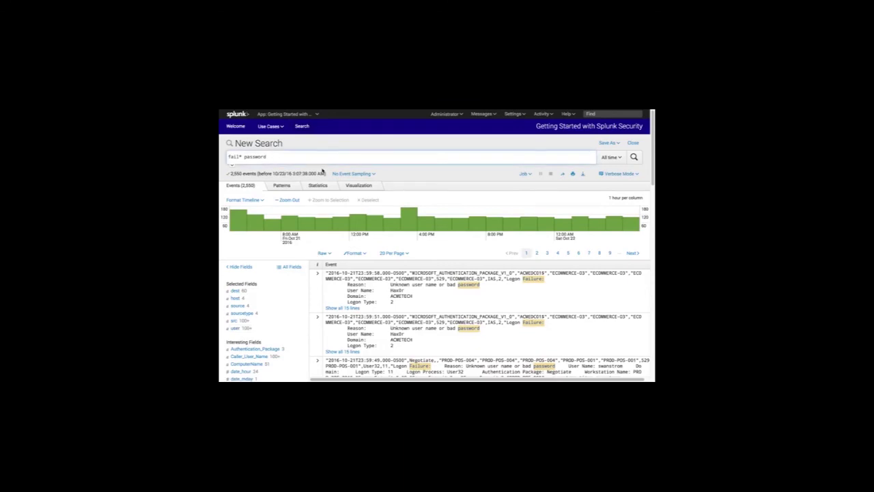
- Append '| stats count by src, dest, user, sourcetype', producing a 757-row table
text(|)
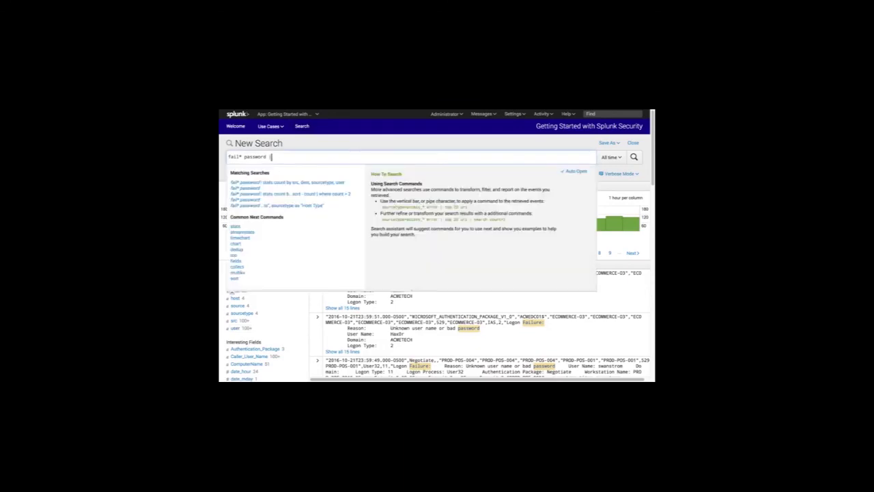
text( stats count)
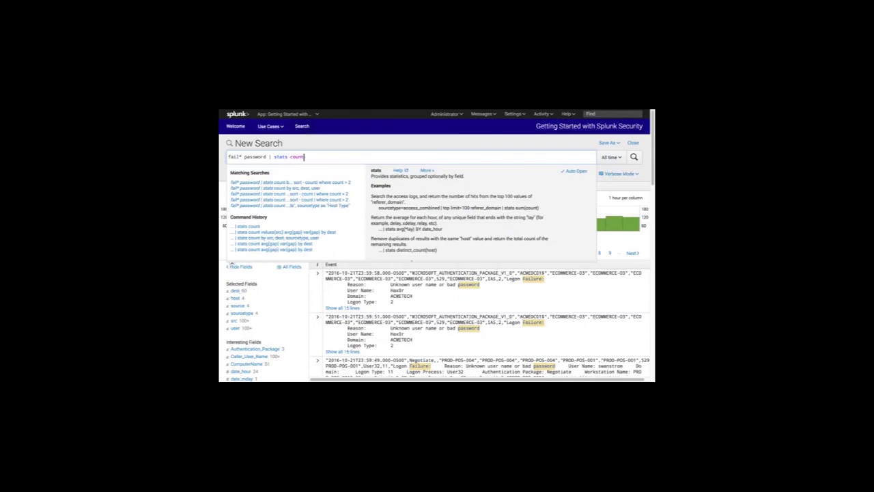
text( by src, dest, )
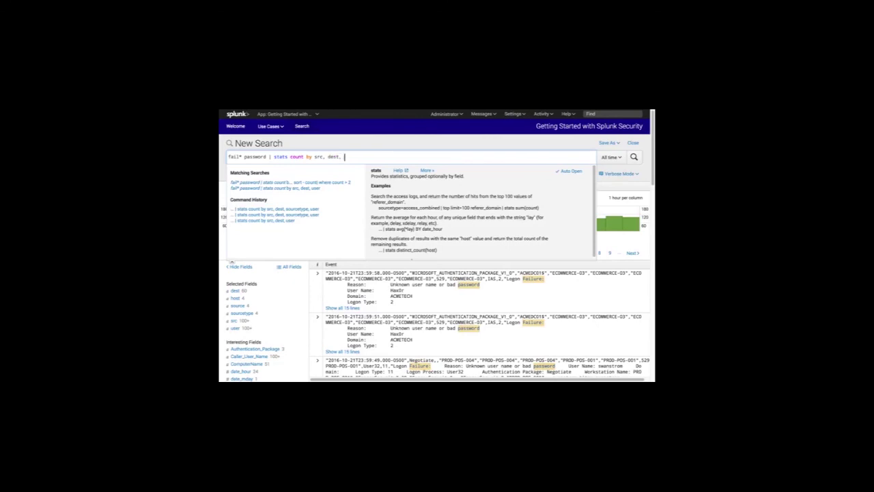
text(user, sourcetype)
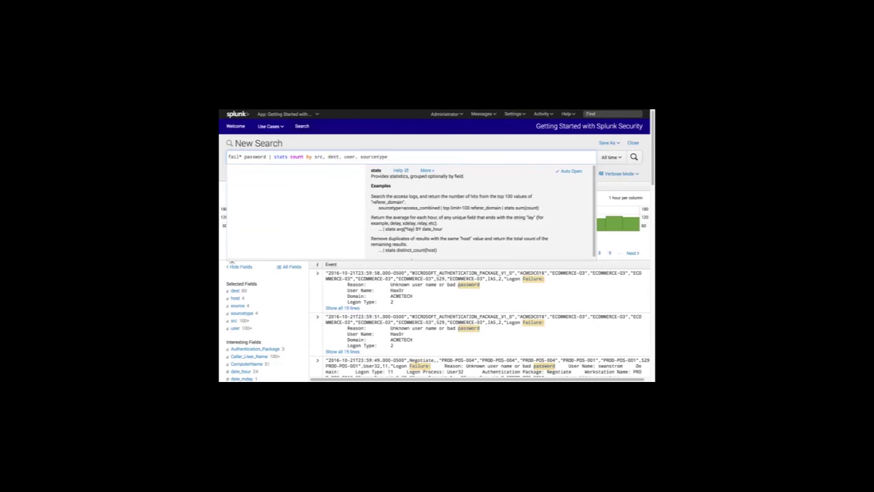
key(Return)
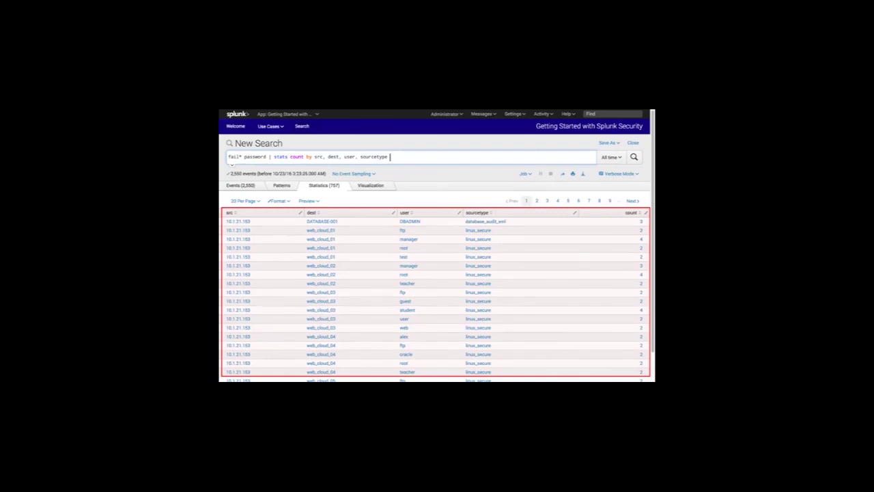
- Add '| sort - count' and '| where count > 2', leaving 16 rows from 1442 down
text(sort - count)
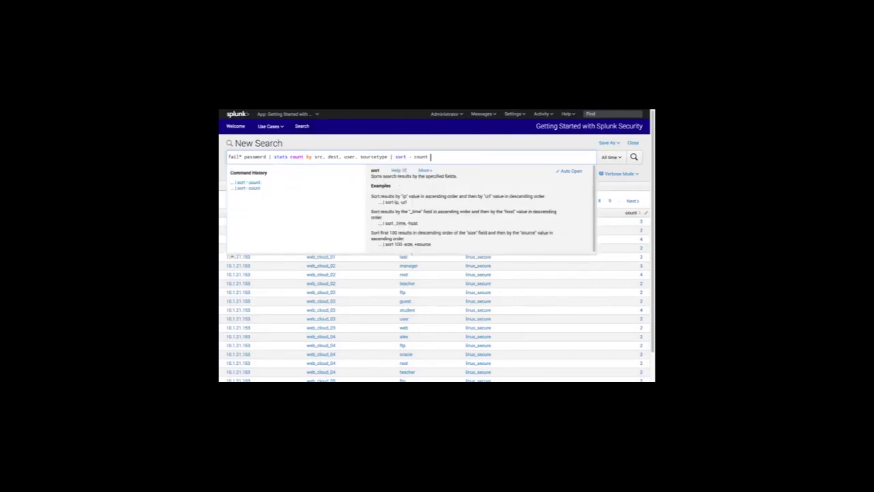
key(Return)
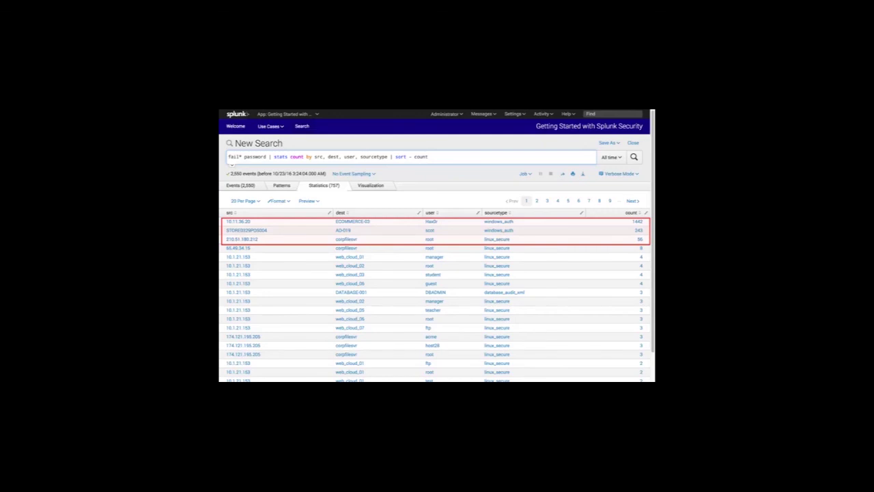
text(| where )
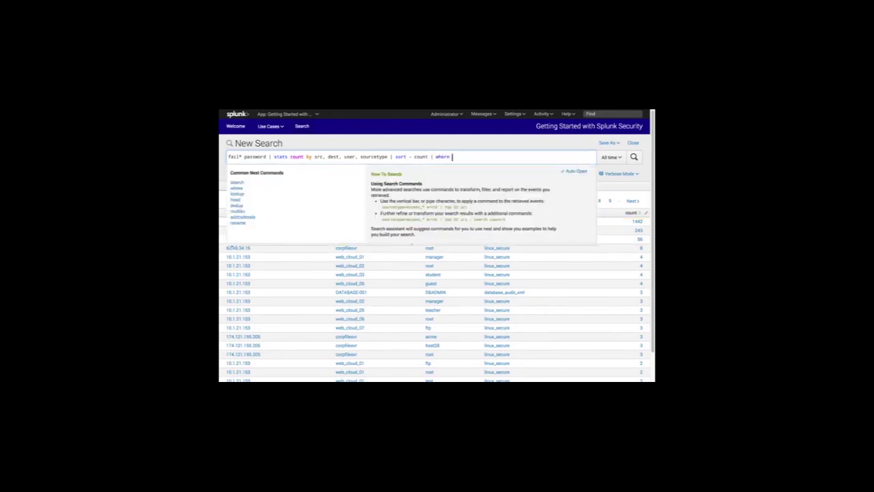
text(count >)
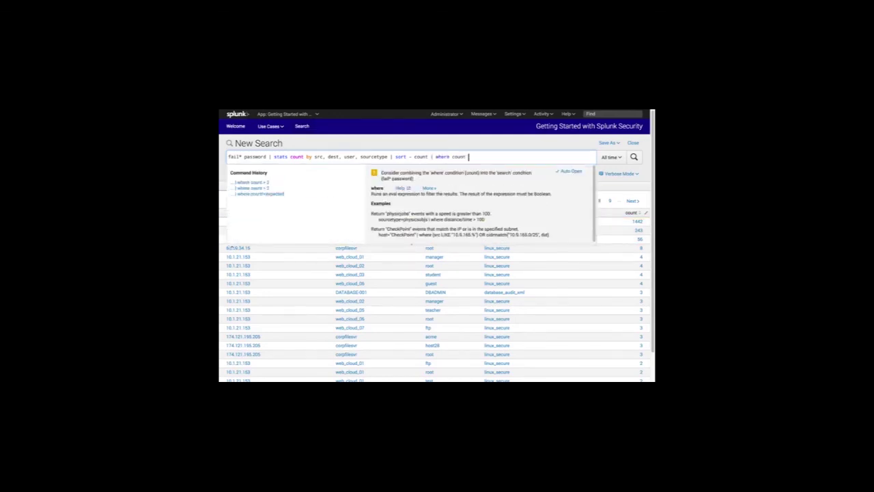
text( 2)
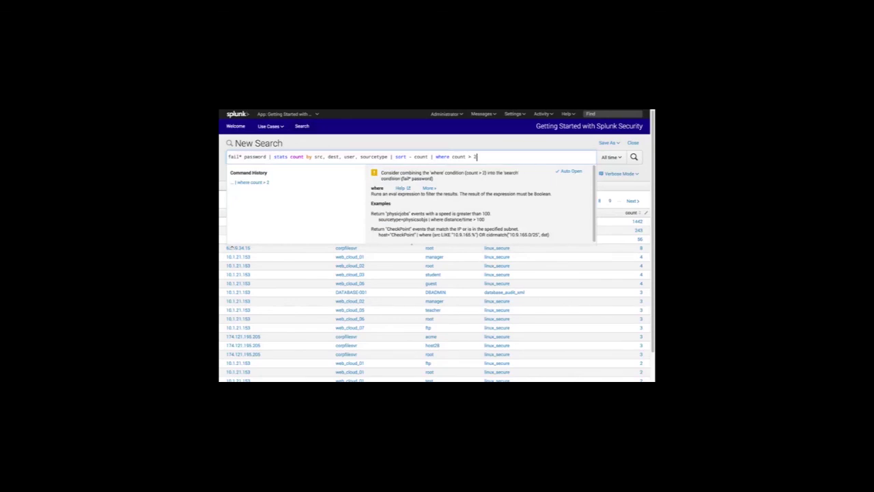
key(Return)
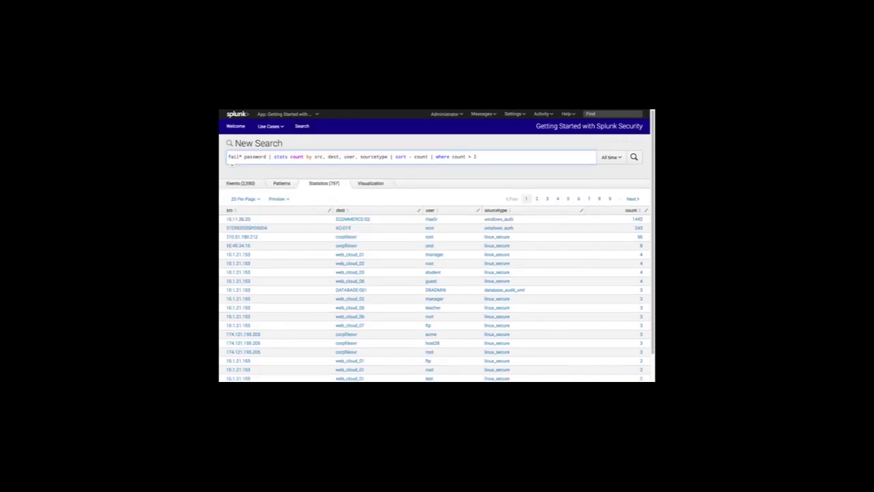
key(Return)
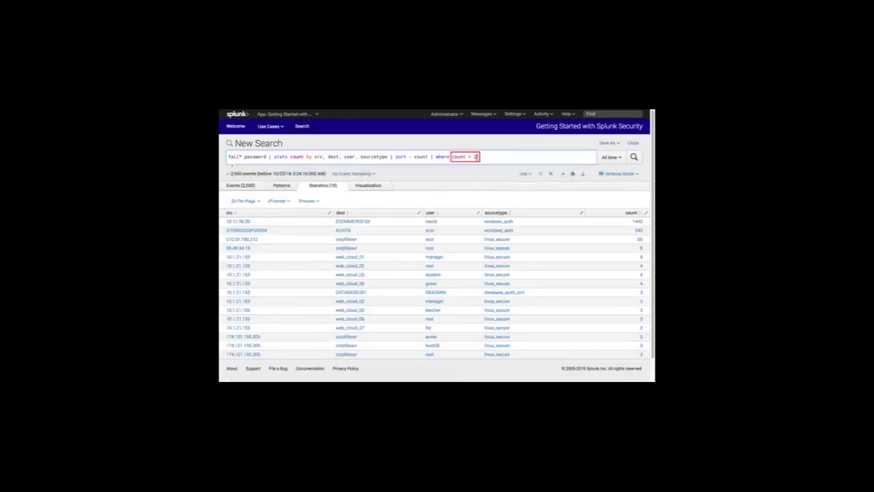